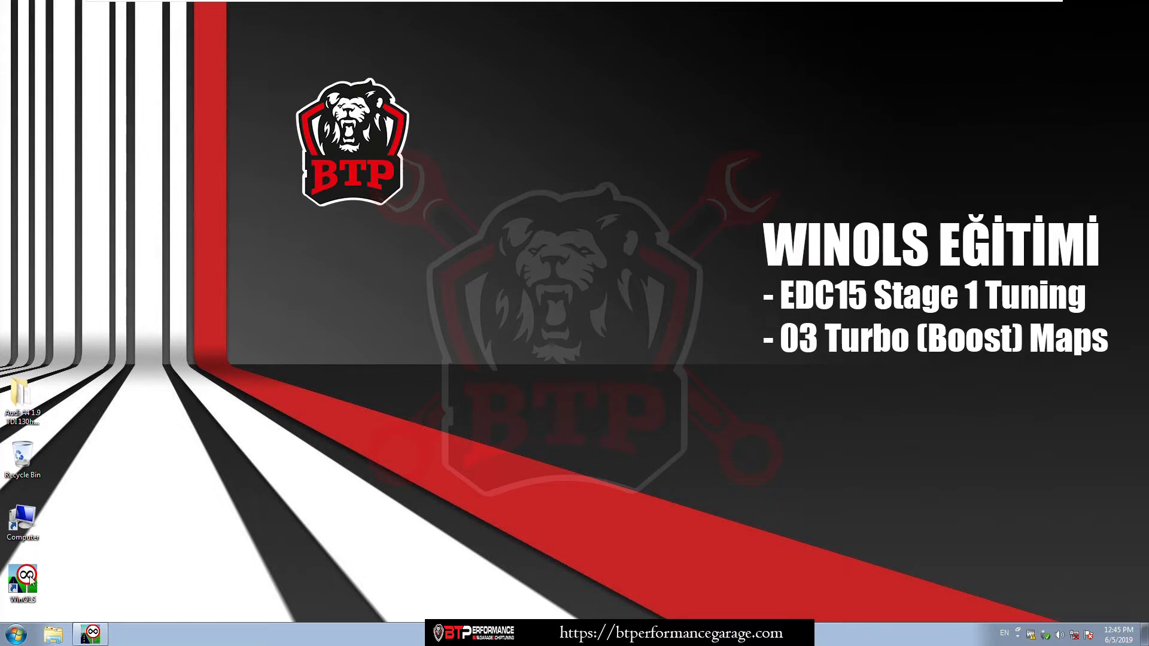
# Switch to WinOLS and open the Boost Map of the Audi A4 project's Block-1.
pyautogui.click(119, 596)
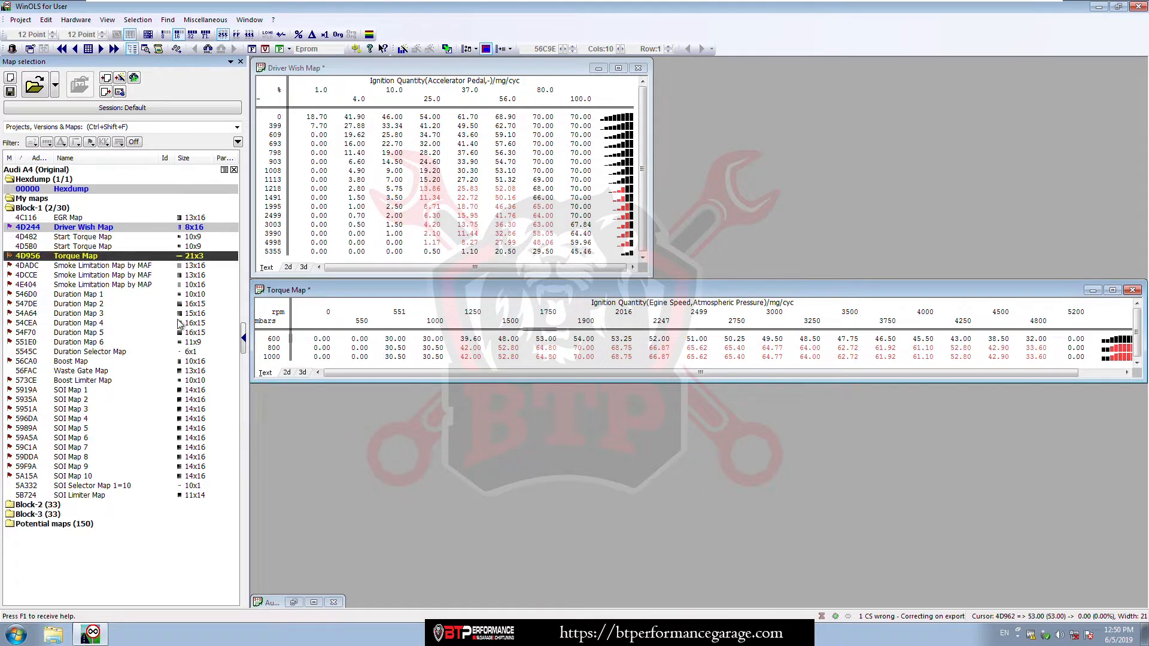
pyautogui.click(79, 362)
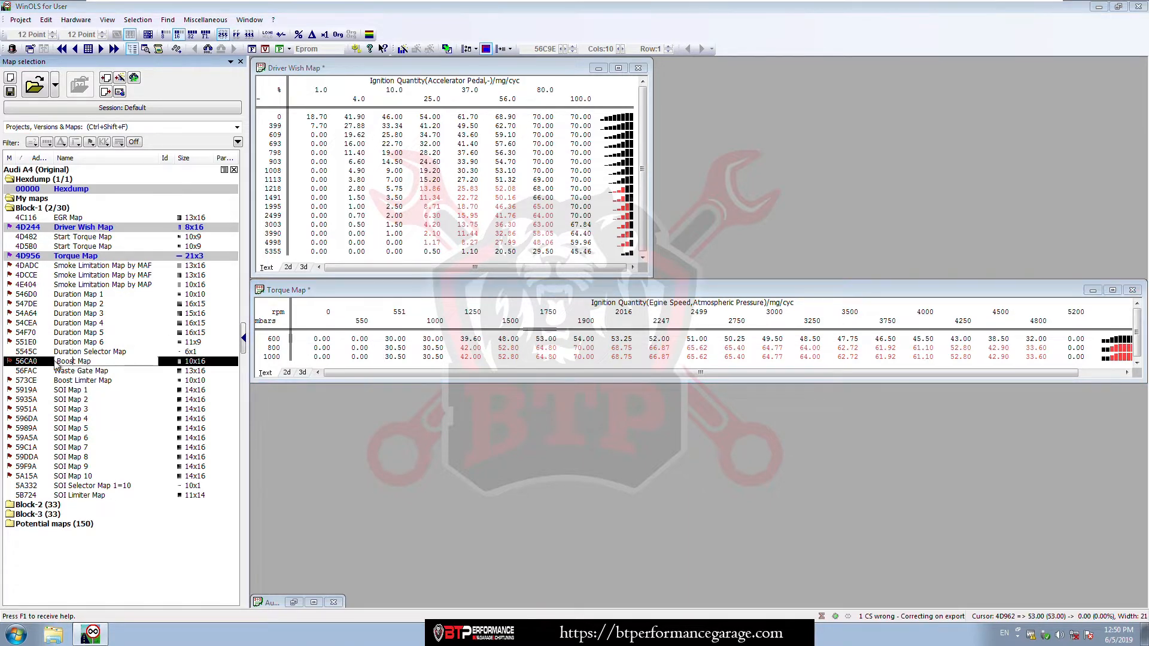
pyautogui.doubleClick(52, 361)
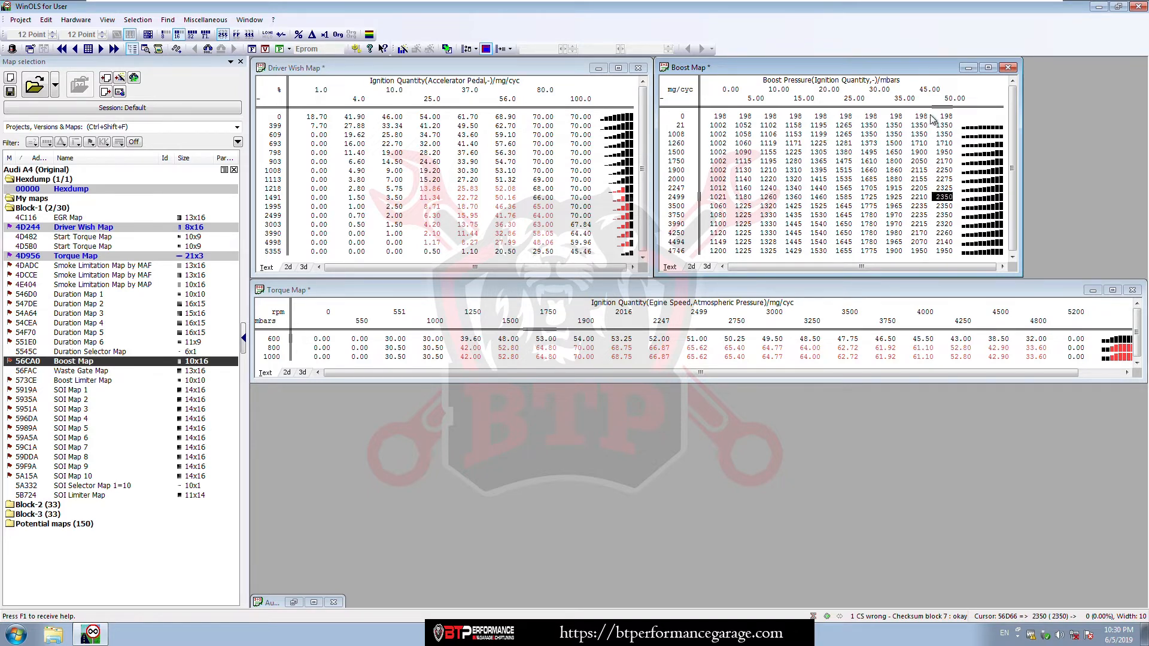
# Copy the Boost Map's 35, 45 and 50 mg/cyc columns and paste them starting at the 30 mg/cyc column.
pyautogui.moveTo(896, 116); pyautogui.dragTo(944, 252)
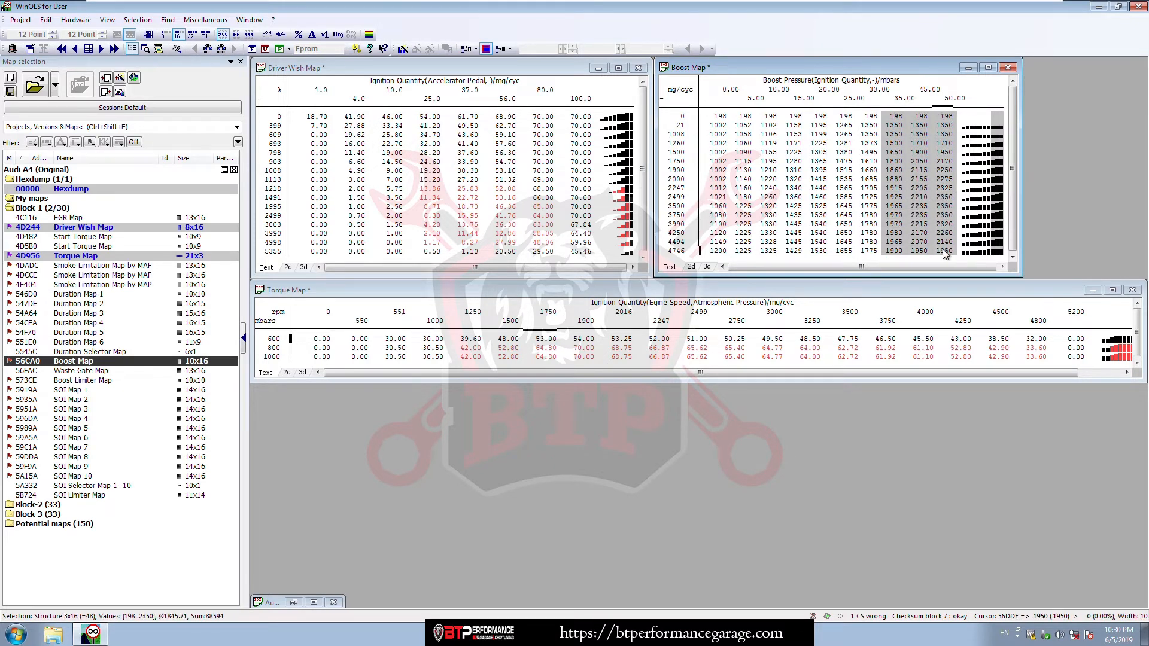
pyautogui.hotkey('ctrl', 'c')
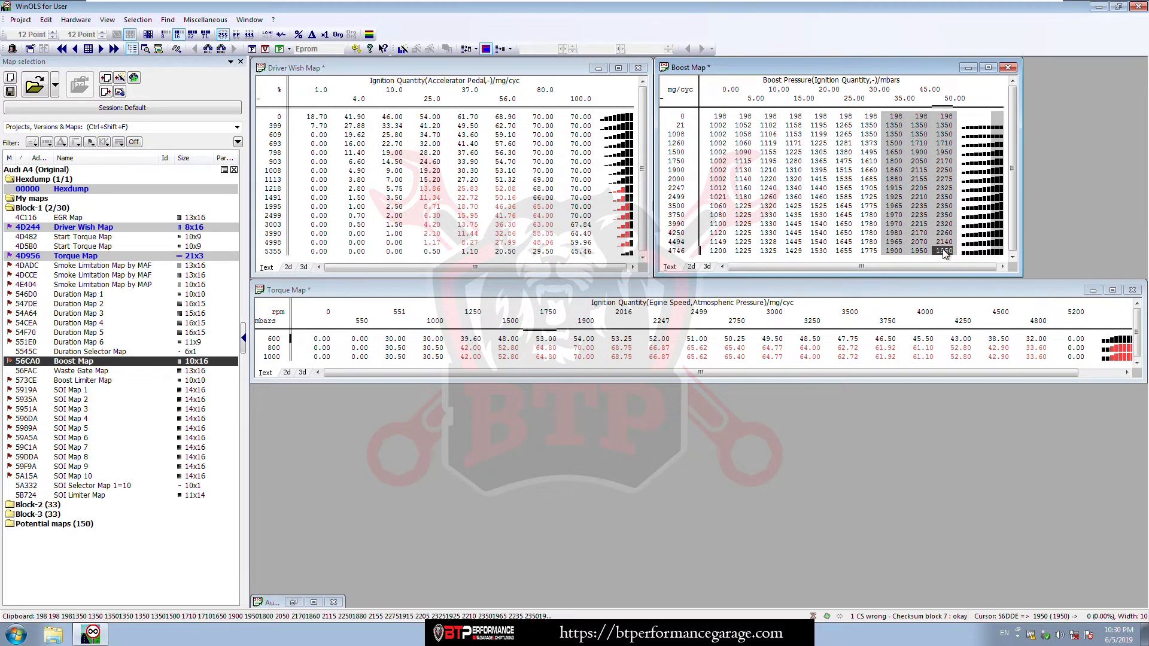
pyautogui.click(874, 119)
pyautogui.hotkey('ctrl', 'v')
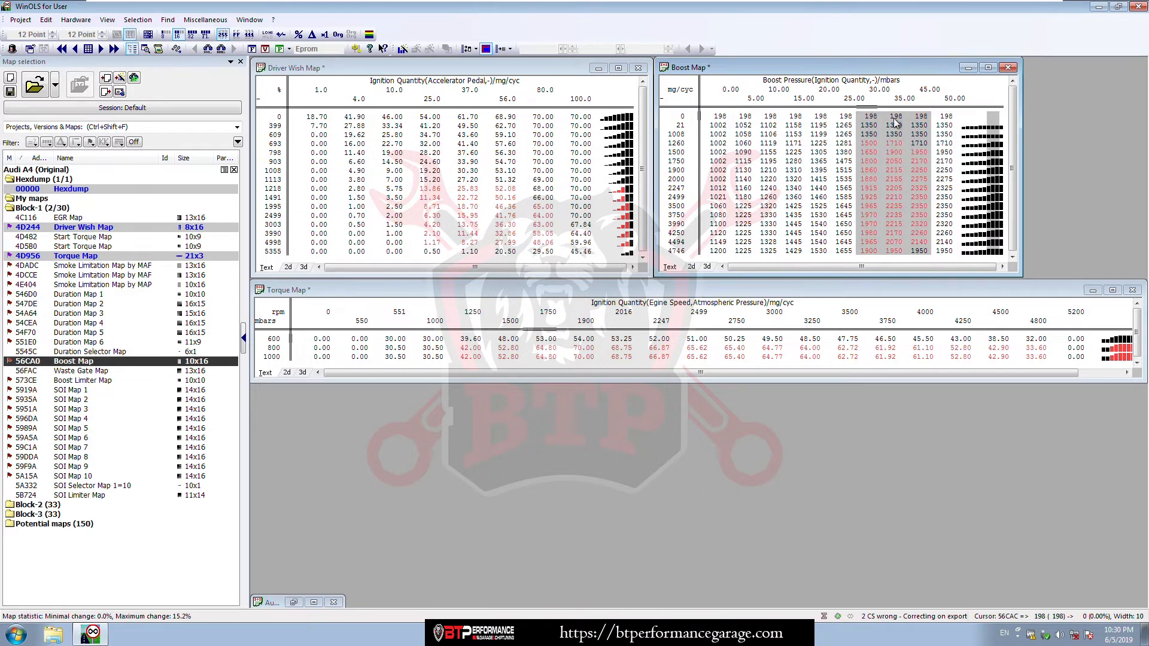
# Set the last four ignition quantity axis values of the Boost Map to 35, 45, 50 and 70 mg/cyc.
pyautogui.click(879, 91)
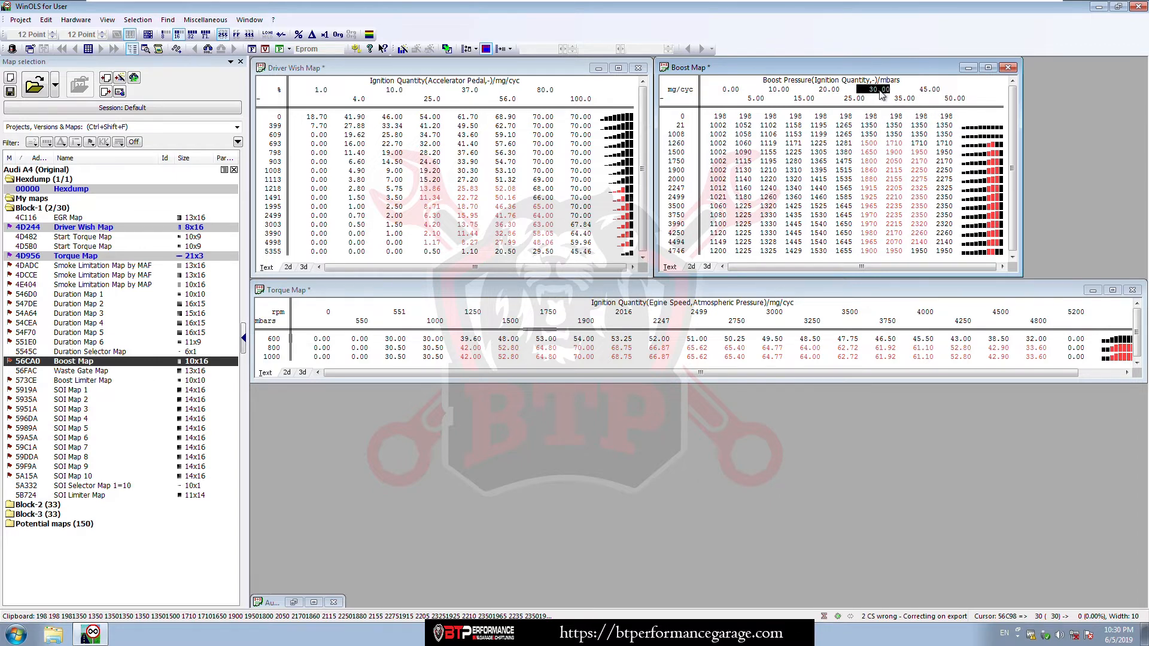
pyautogui.doubleClick(882, 91)
pyautogui.write('35')
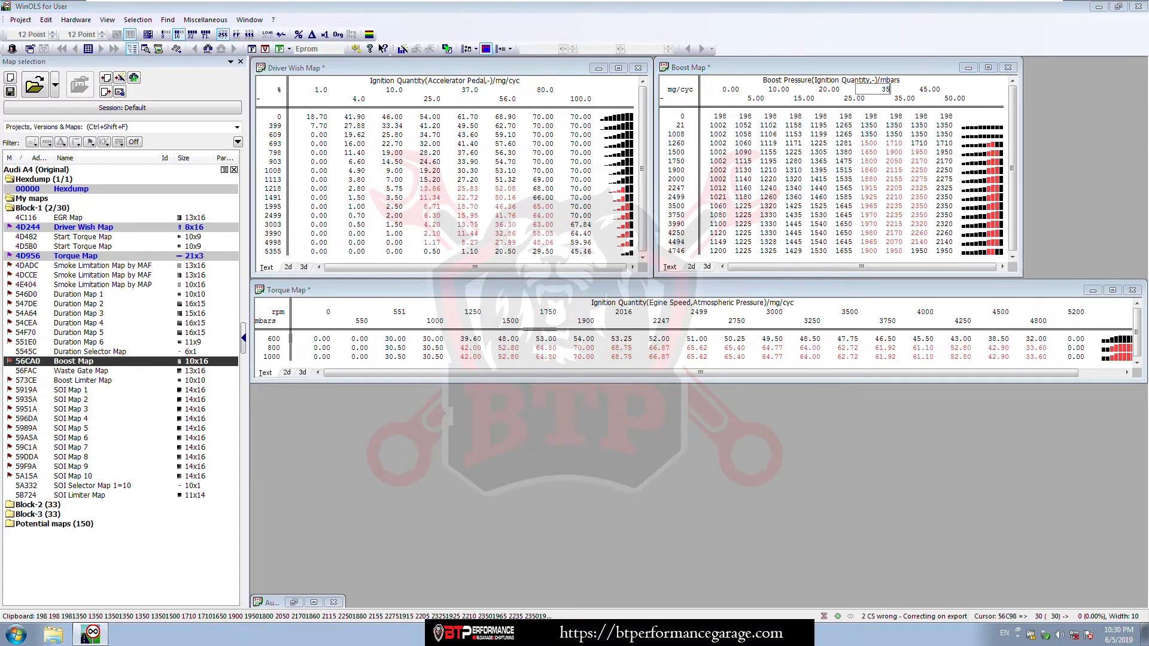
pyautogui.press('Return')
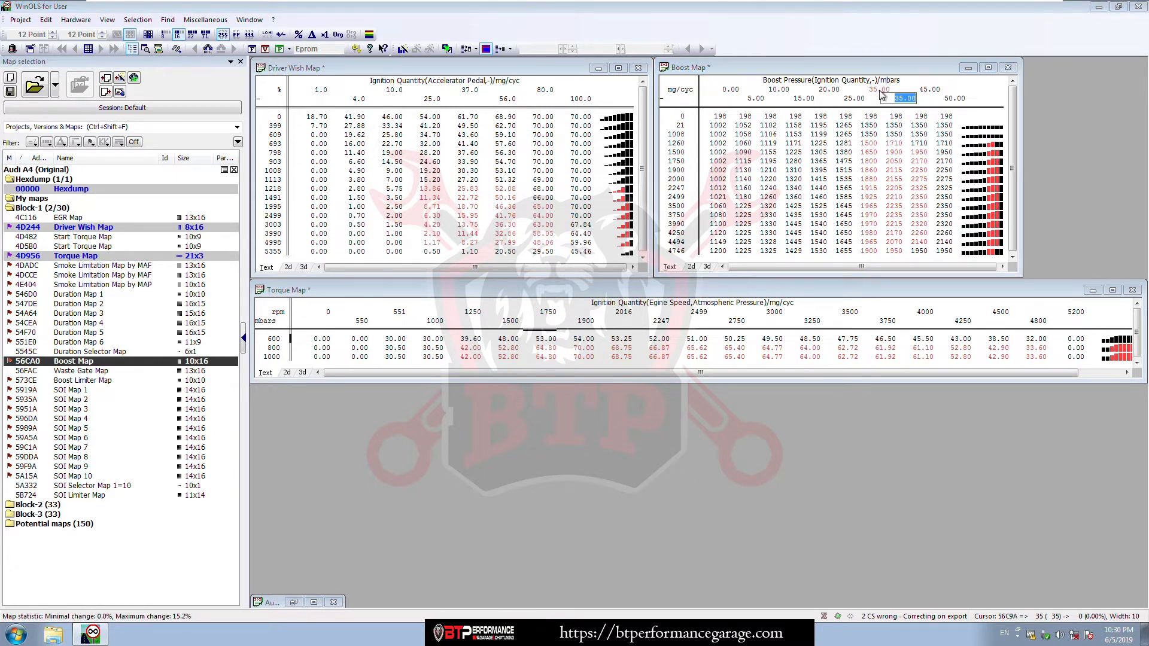
pyautogui.write('45')
pyautogui.press('Return')
pyautogui.write('5')
pyautogui.press('Return')
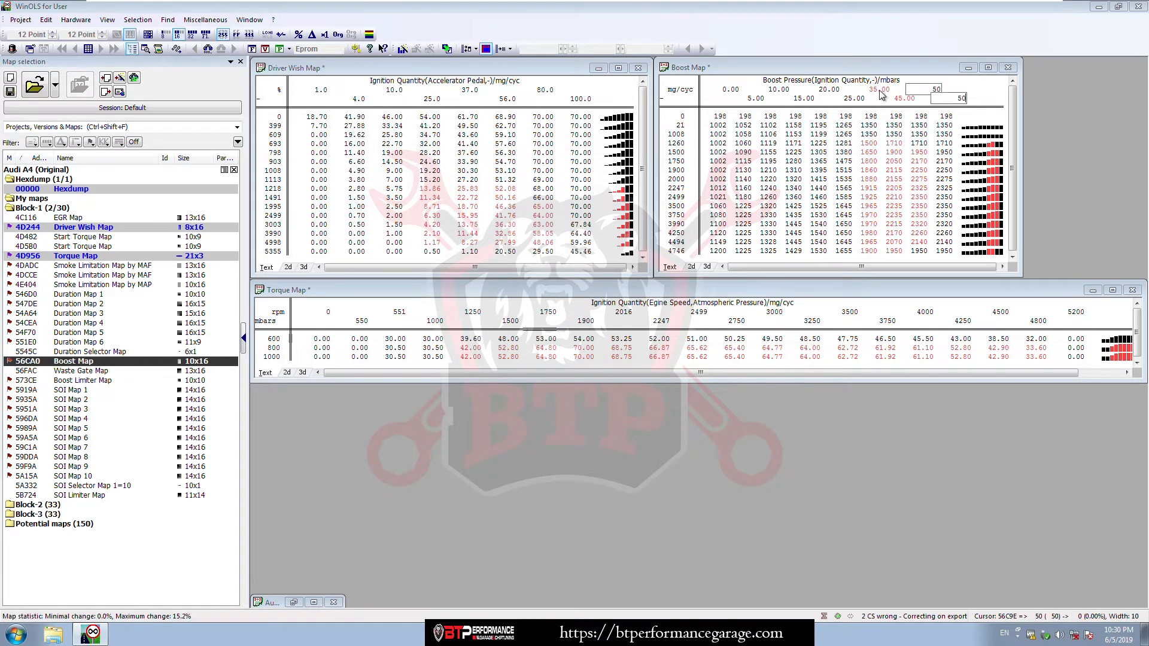
pyautogui.press('Escape')
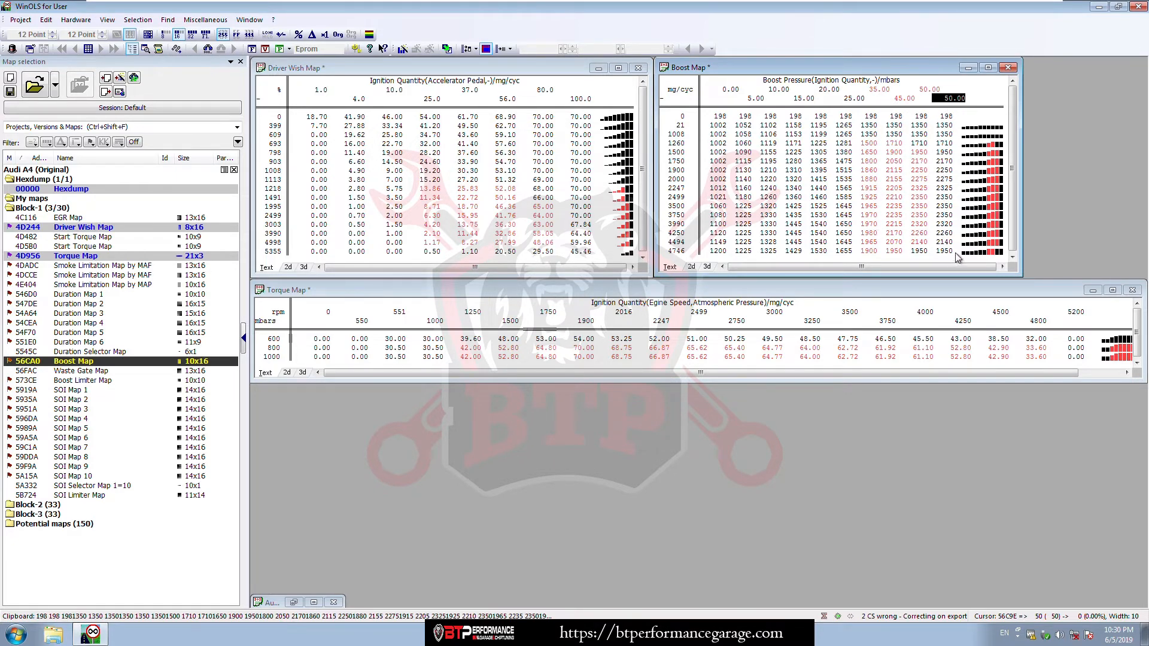
pyautogui.doubleClick(951, 102)
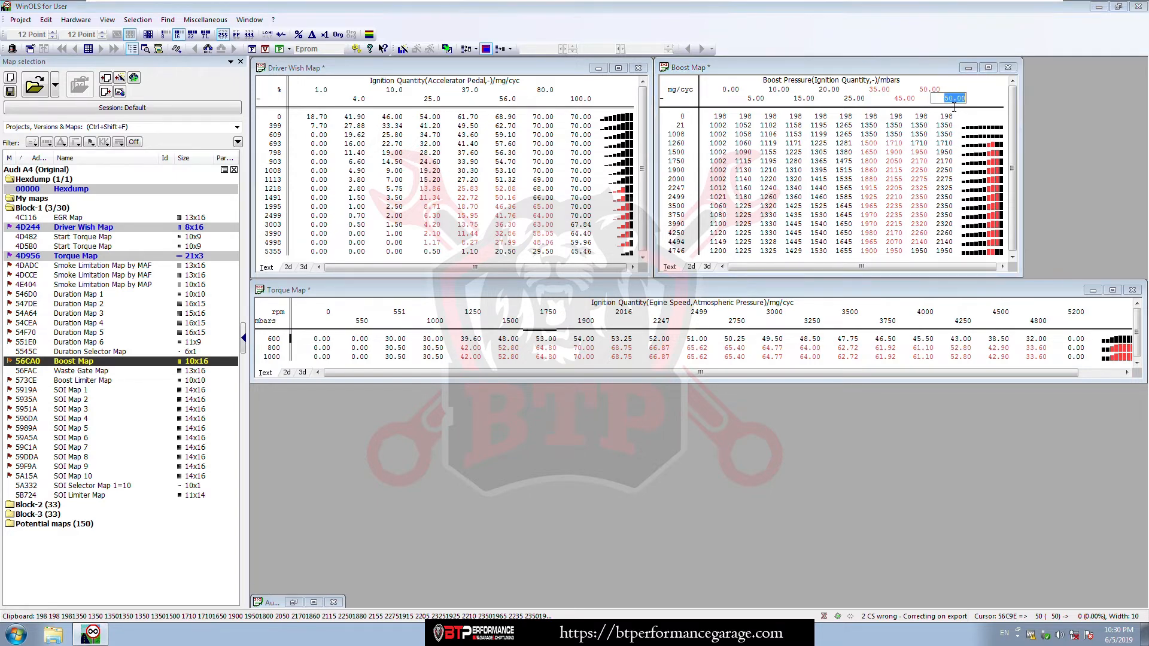
pyautogui.write('70')
pyautogui.press('Return')
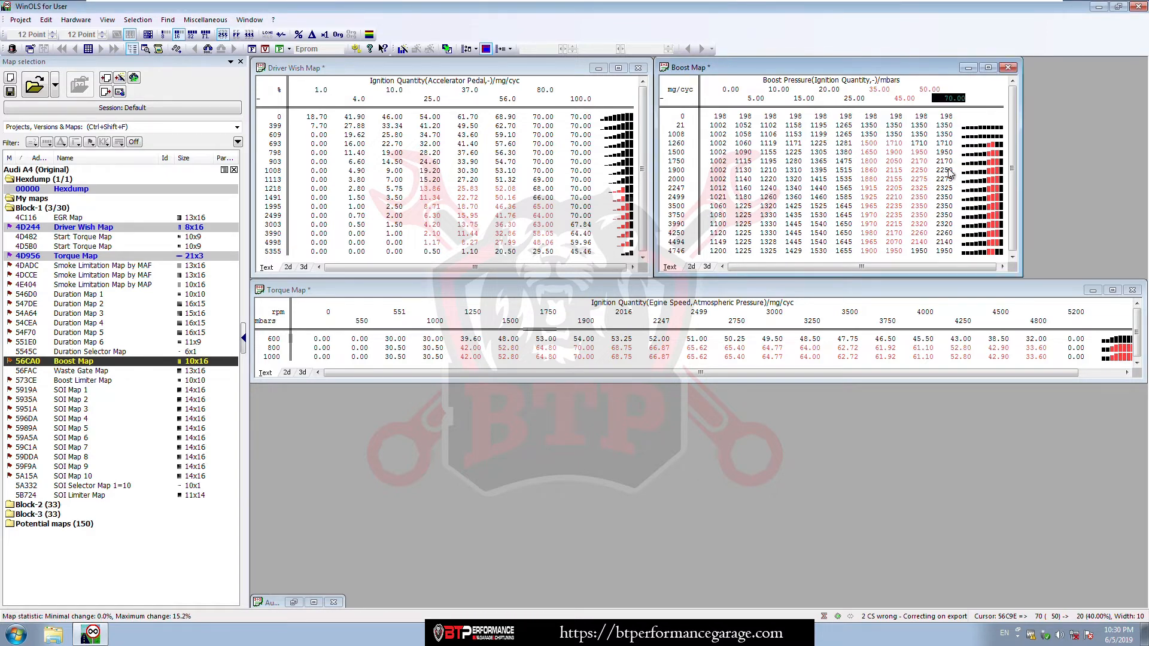
# Set the Boost Map's 70 mg/cyc cells from row 1900 to row 3990 to 2505 mbar, and check the changes as percentages.
pyautogui.click(946, 172)
pyautogui.moveTo(947, 174); pyautogui.dragTo(949, 226)
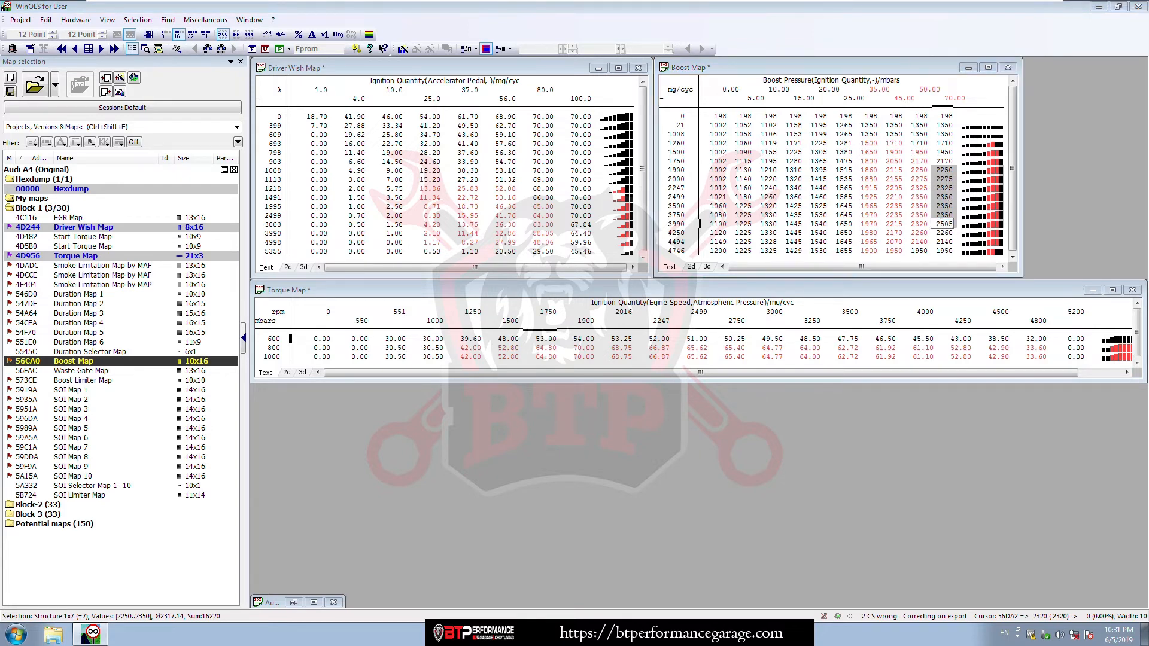
pyautogui.press('Return')
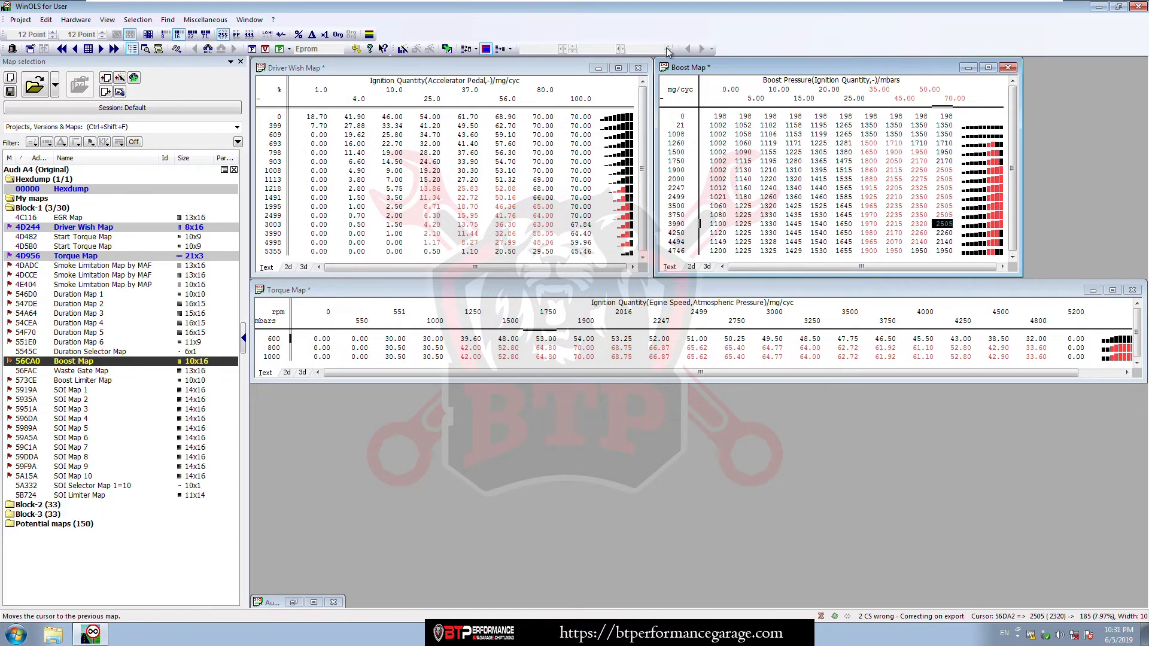
pyautogui.click(298, 35)
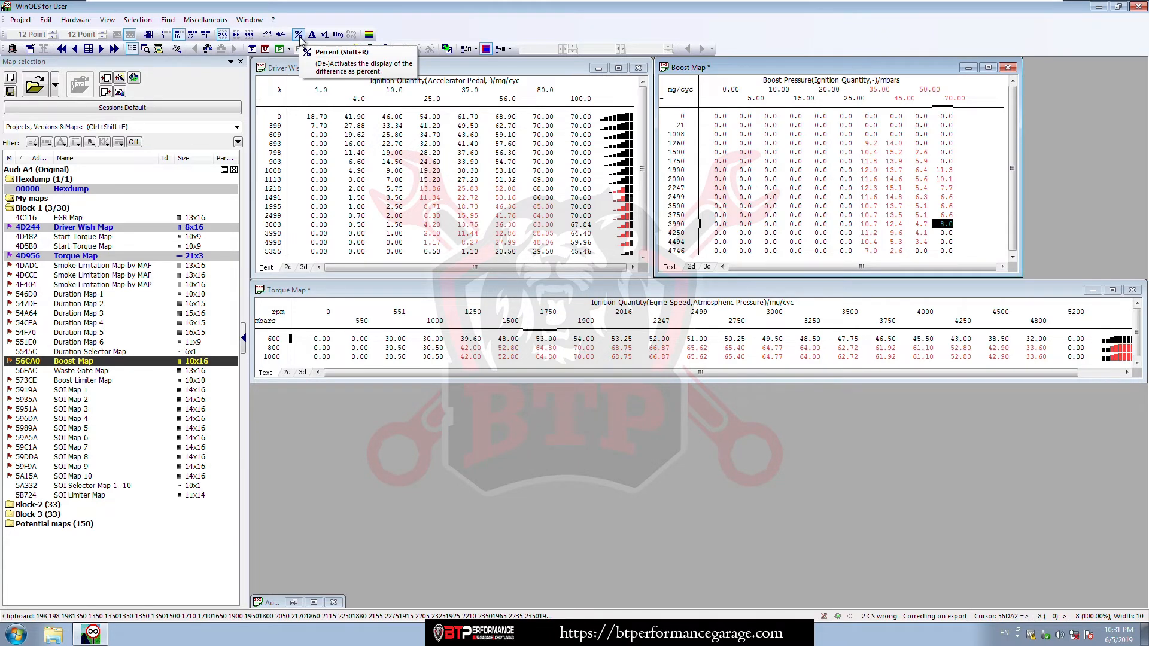
pyautogui.hotkey('ctrl', 'v')
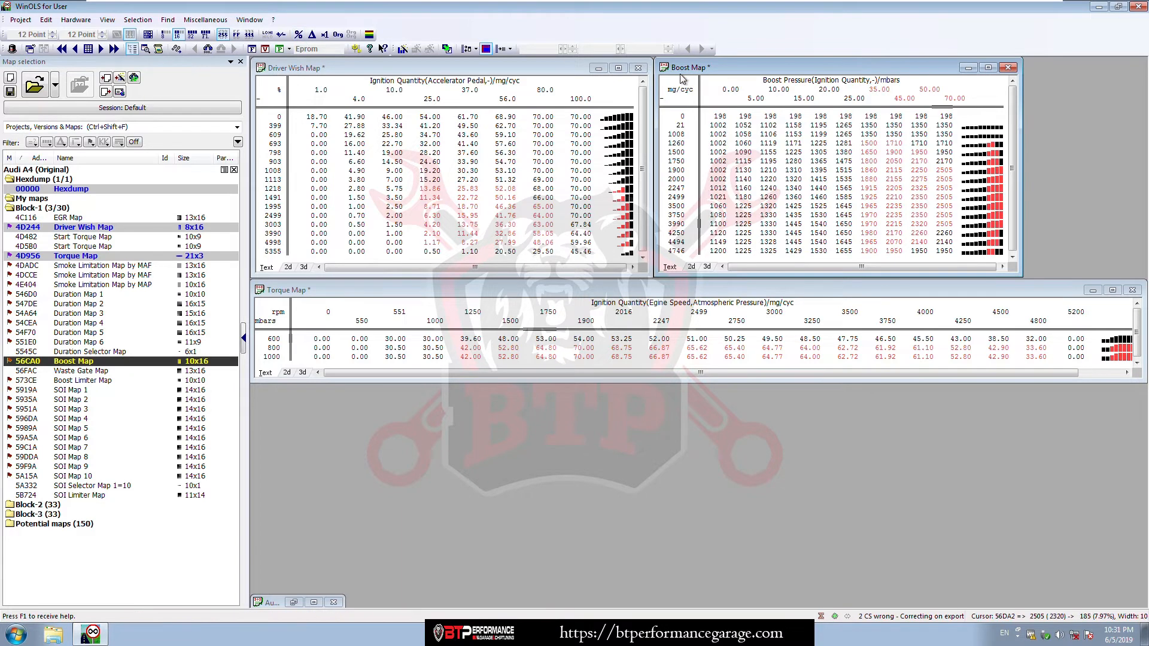
# Raise the 70 mg/cyc cells in rows 1008 to 1750 and 4250 to 4746 of the Boost Map by 8 percent.
pyautogui.moveTo(944, 160); pyautogui.dragTo(941, 139)
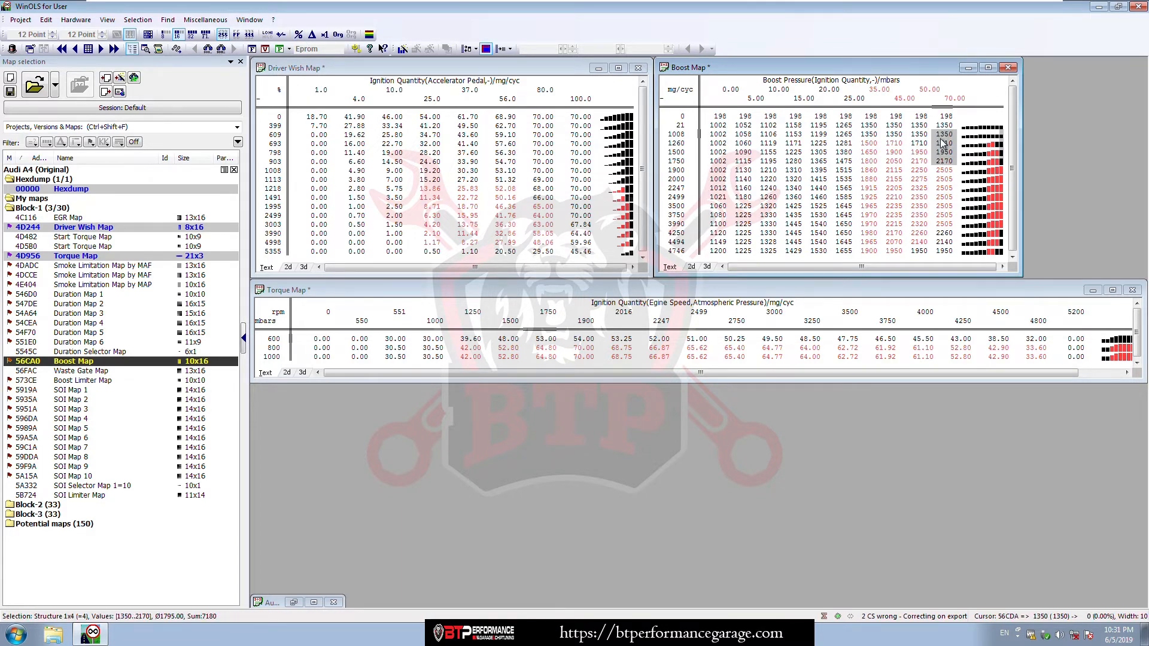
pyautogui.moveTo(946, 233); pyautogui.dragTo(951, 251)
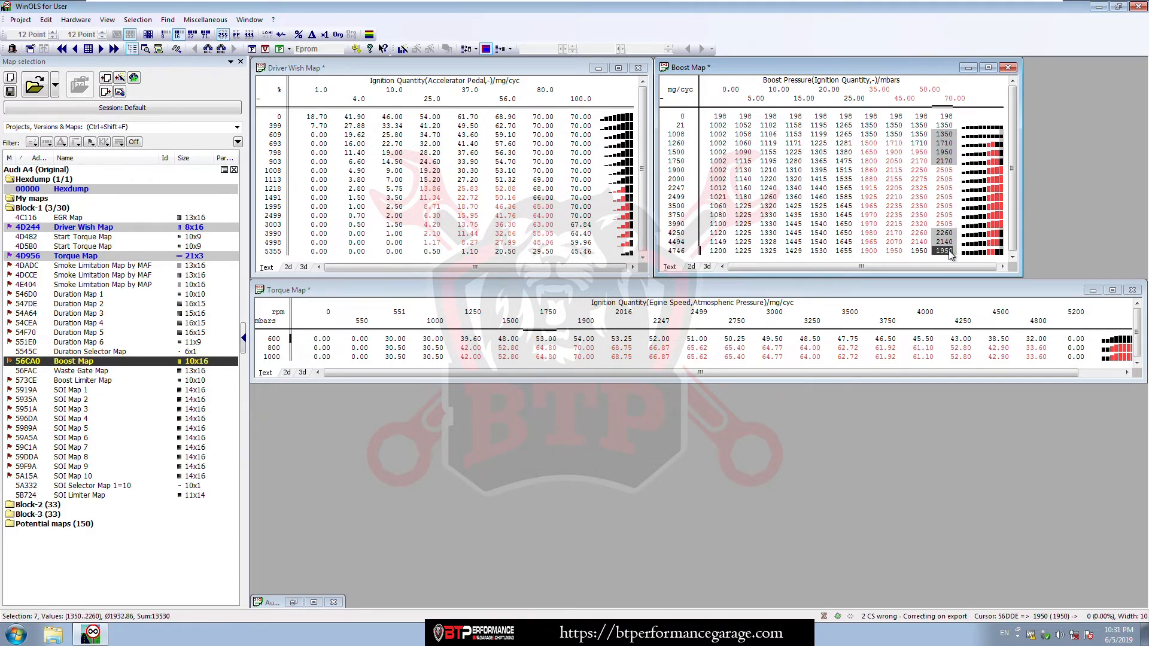
pyautogui.rightClick(950, 251)
pyautogui.click(1040, 413)
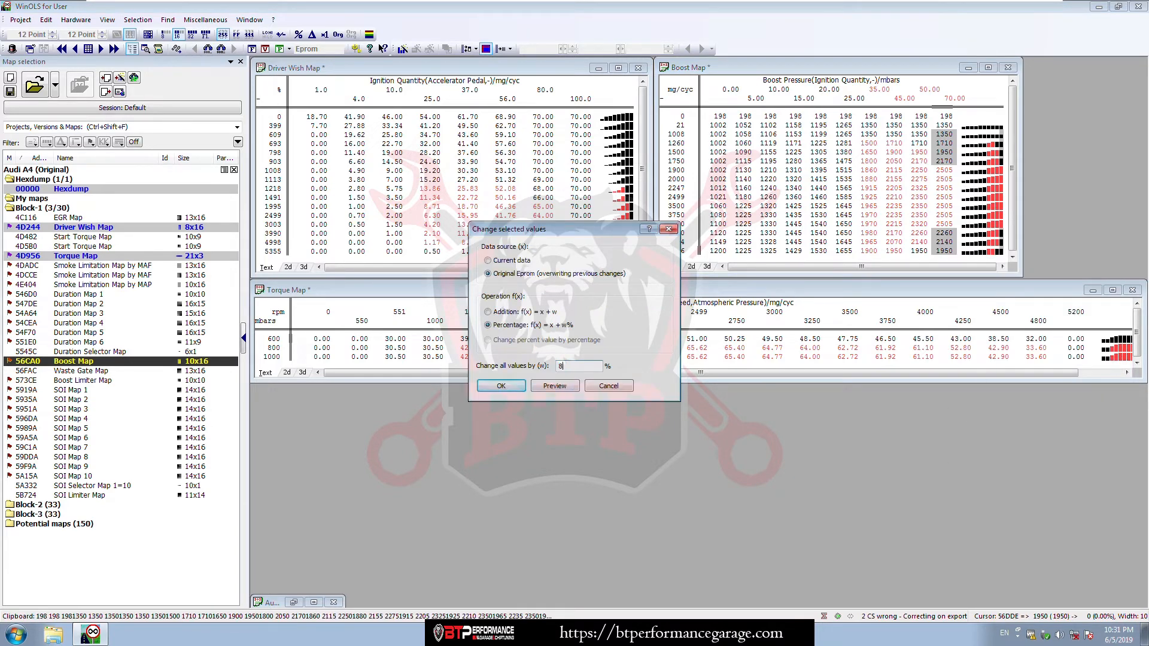
pyautogui.write('8')
pyautogui.click(502, 386)
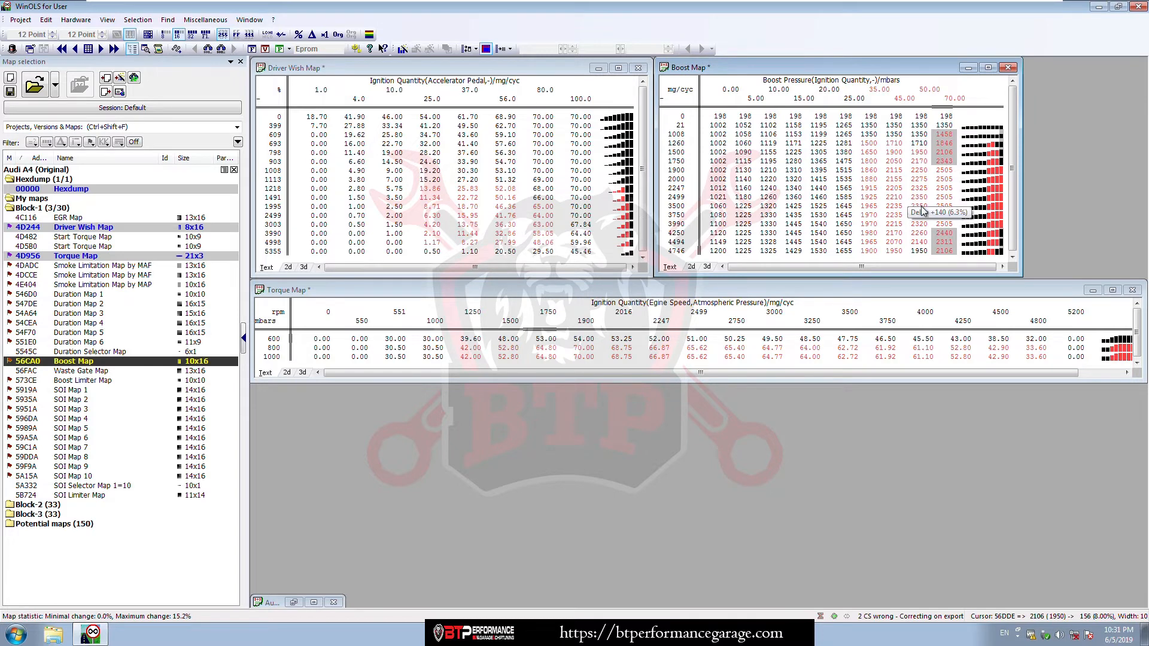
pyautogui.press('Escape')
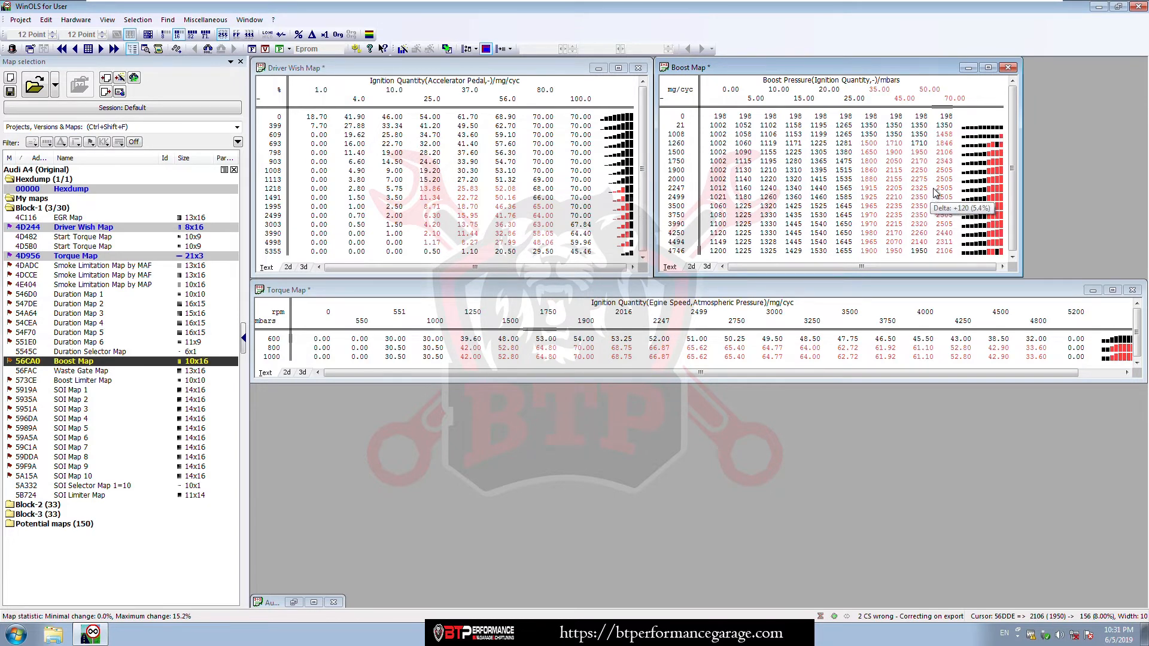
# Review the Boost Map's changes as percentages and as absolute differences, and return to the normal value display.
pyautogui.hotkey('ctrl', 'c')
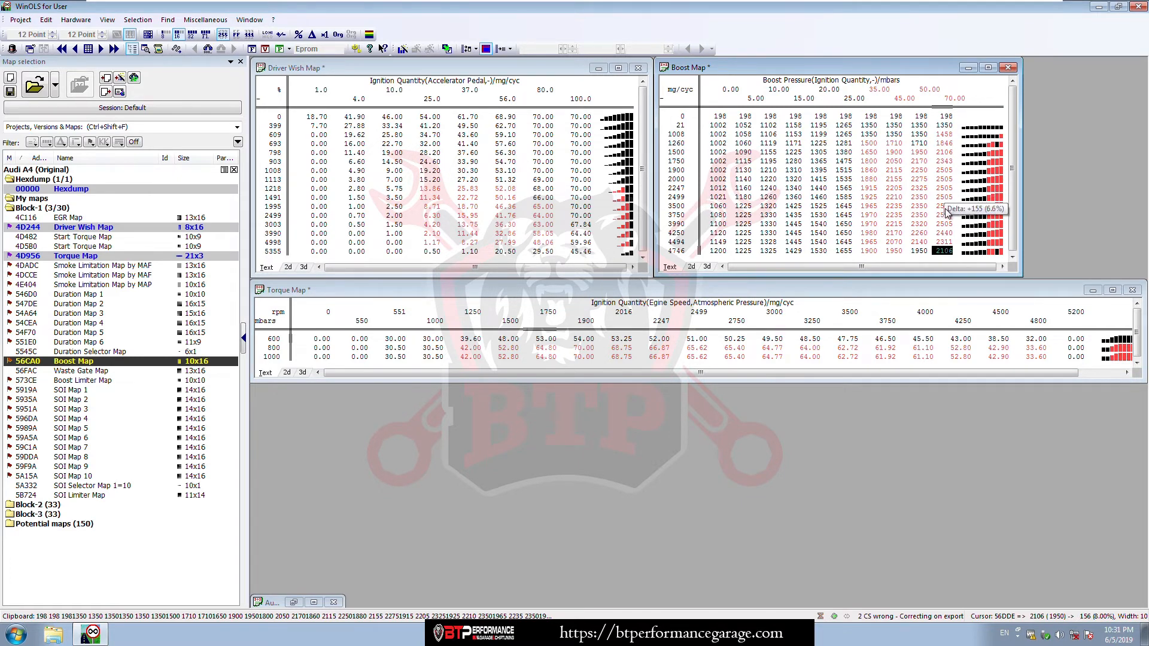
pyautogui.click(445, 51)
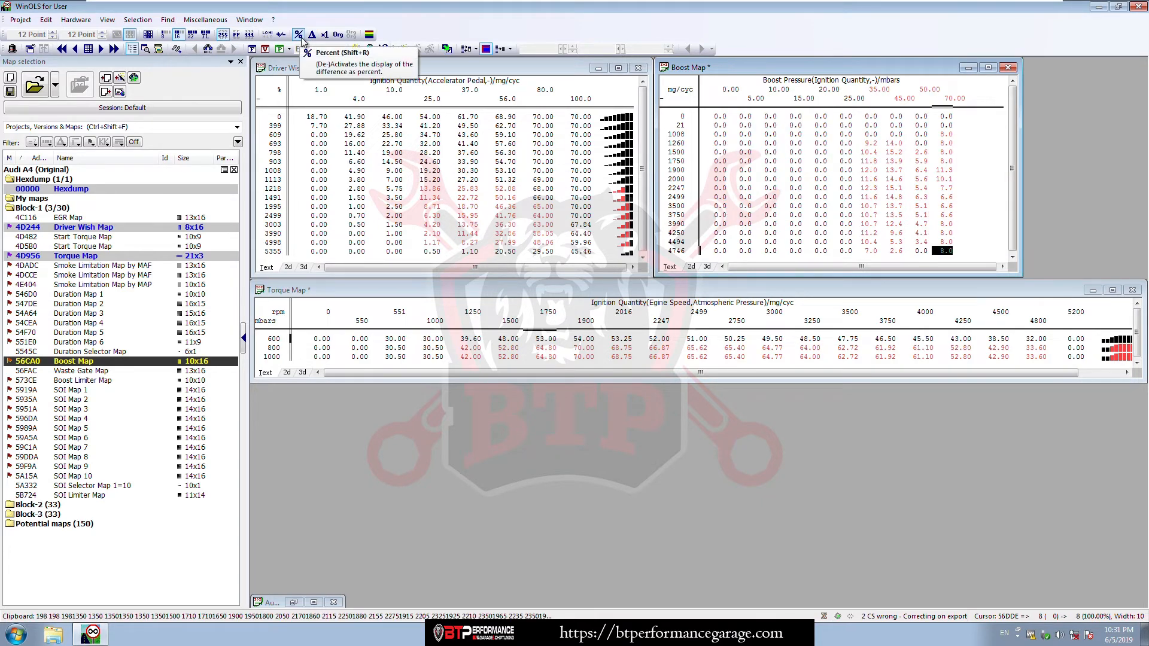
pyautogui.click(307, 38)
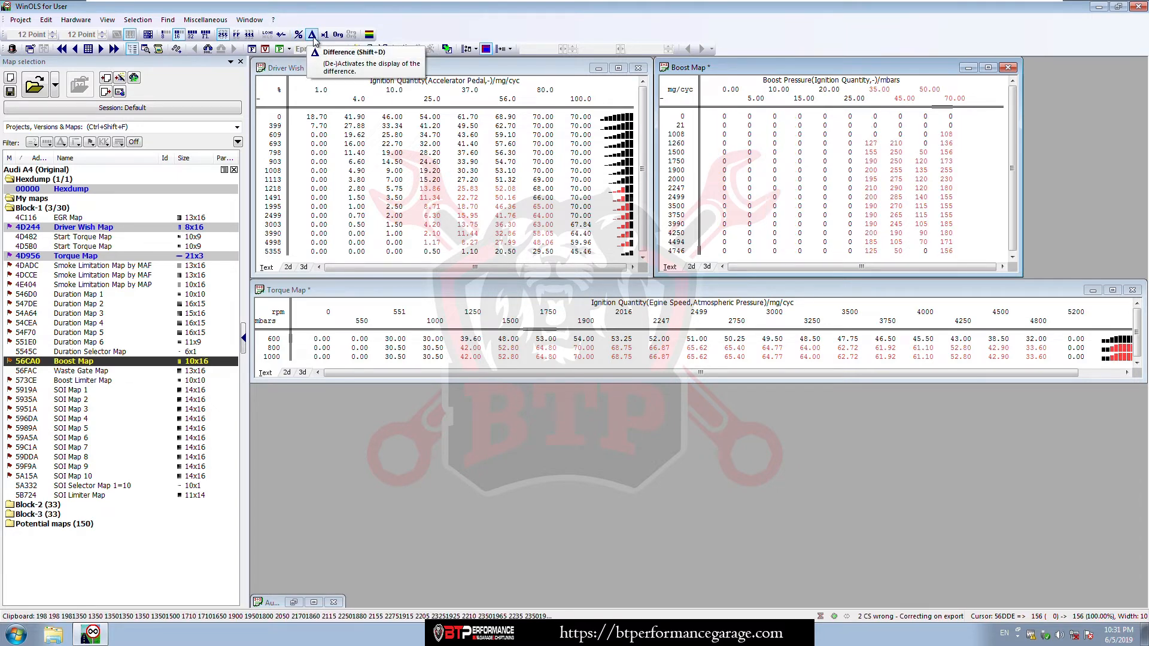
pyautogui.click(312, 34)
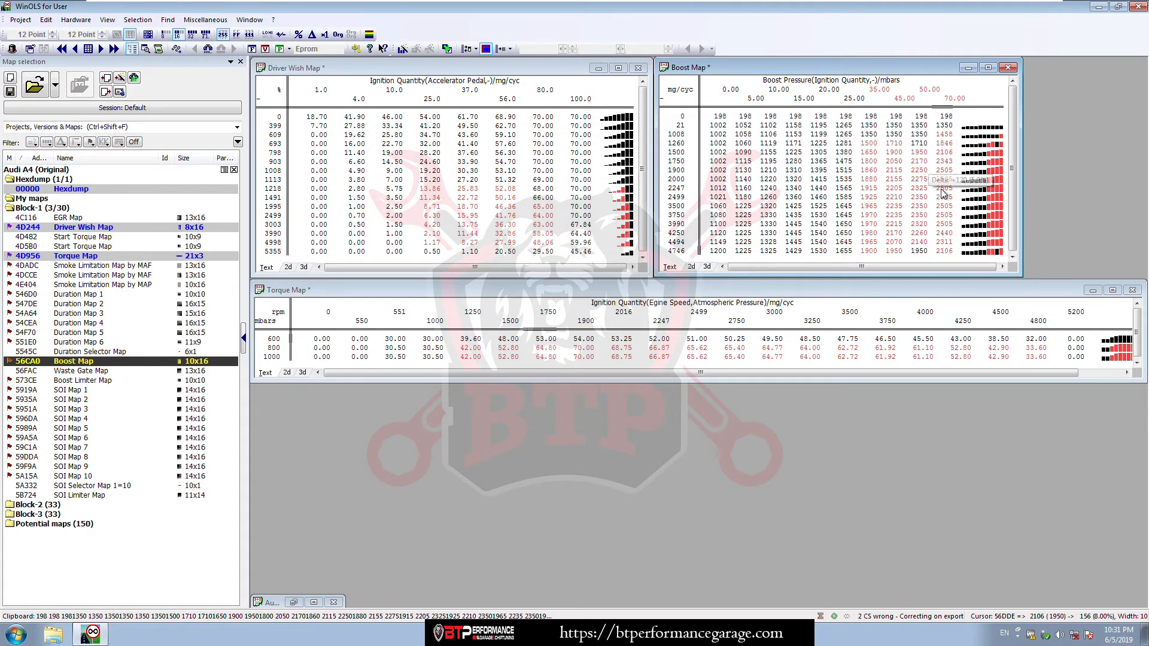
pyautogui.moveTo(860, 250)
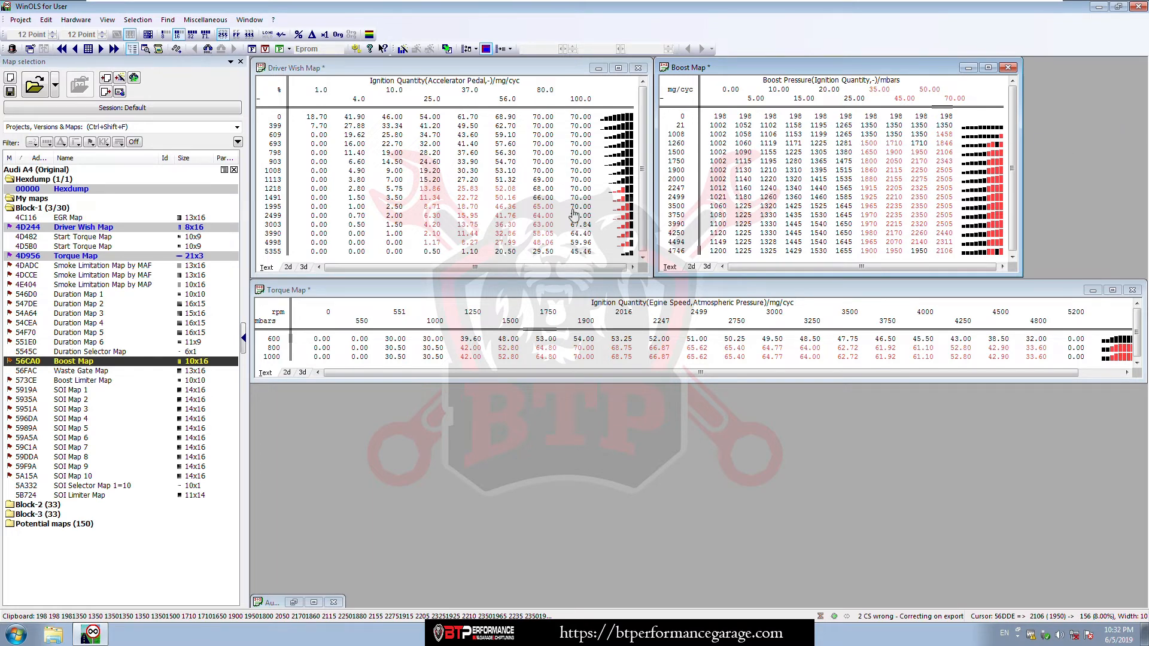
# Open the Boost Limiter Map and place its window below the Torque Map.
pyautogui.rightClick(114, 383)
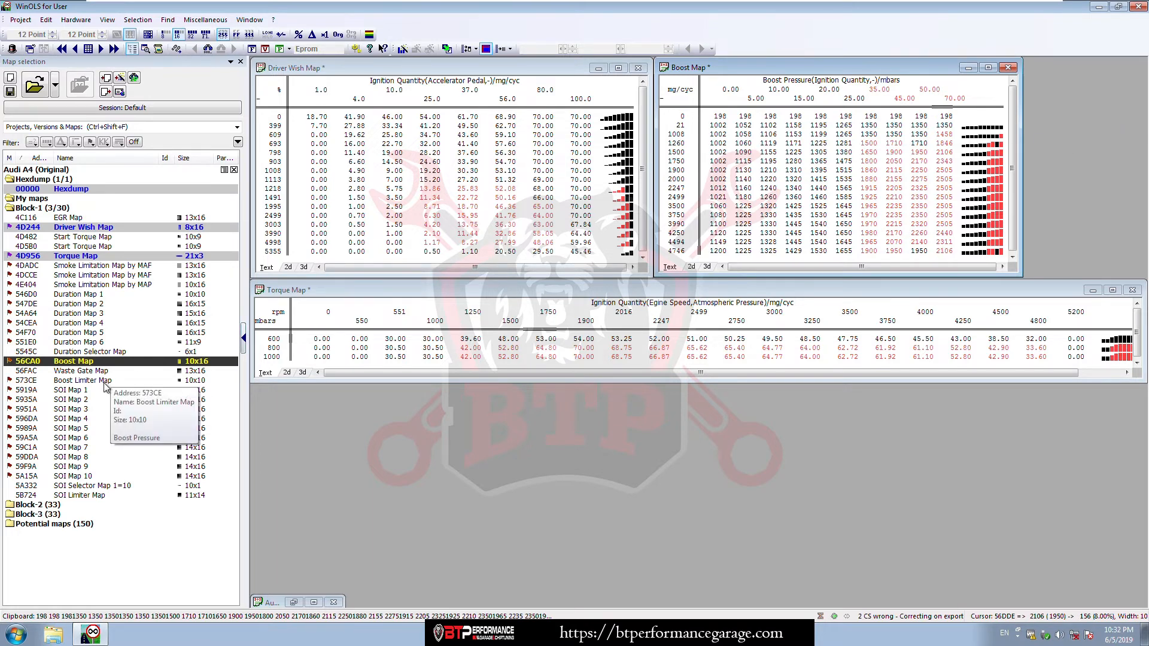
pyautogui.click(132, 390)
pyautogui.moveTo(426, 110); pyautogui.dragTo(845, 404)
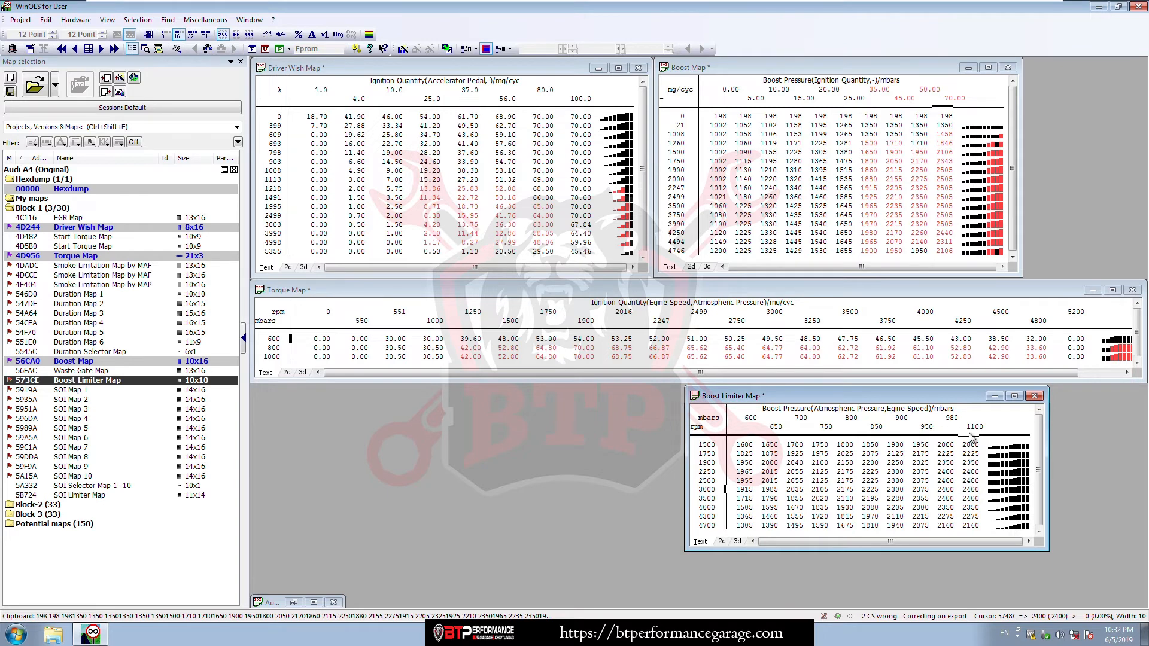
# Set the Boost Limiter Map's 1100 mbar cells from 1900 to 3500 rpm to 2550 mbar, and check the changes as percentages.
pyautogui.click(973, 491)
pyautogui.moveTo(948, 192)
pyautogui.moveTo(977, 465); pyautogui.dragTo(979, 501)
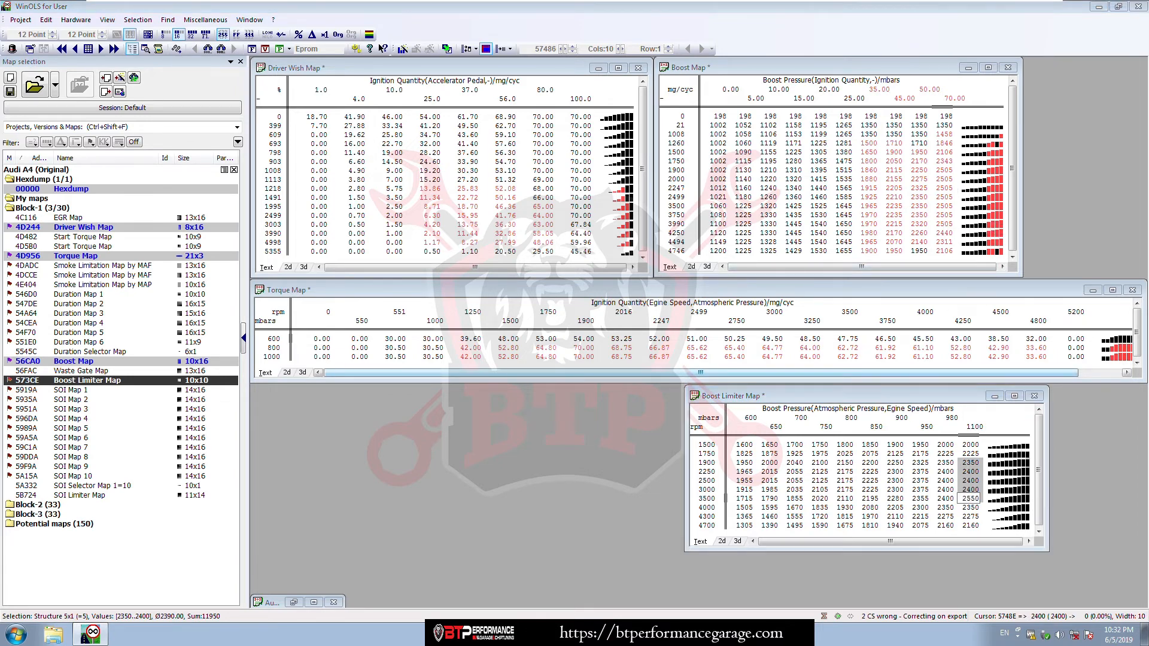
pyautogui.press('Return')
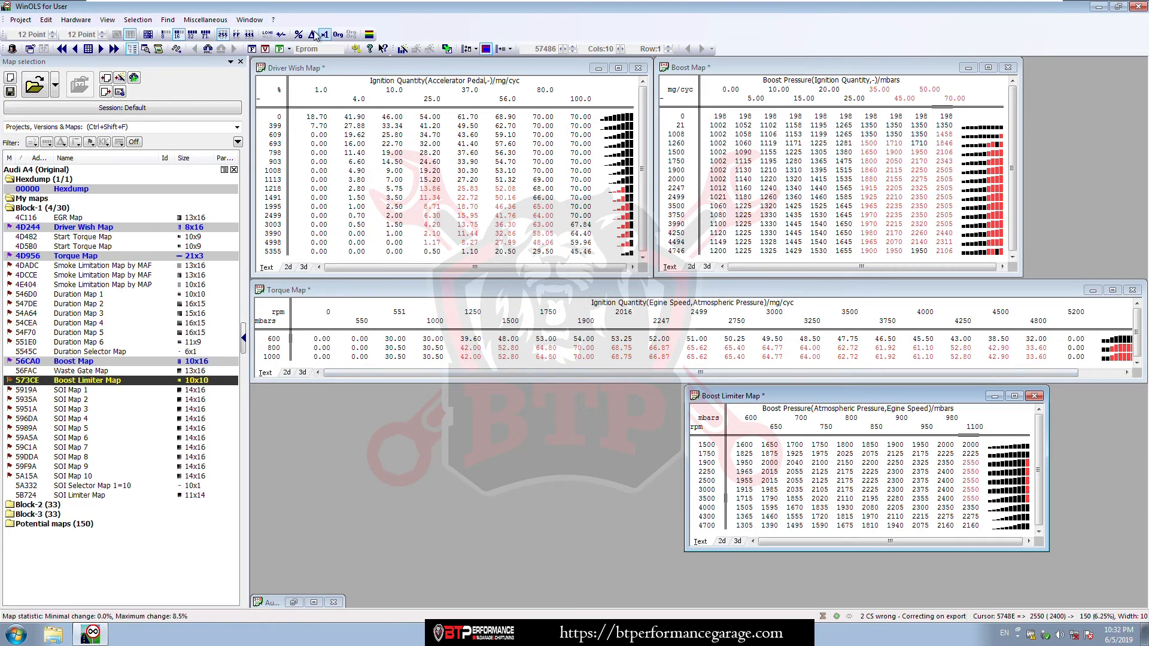
pyautogui.click(298, 36)
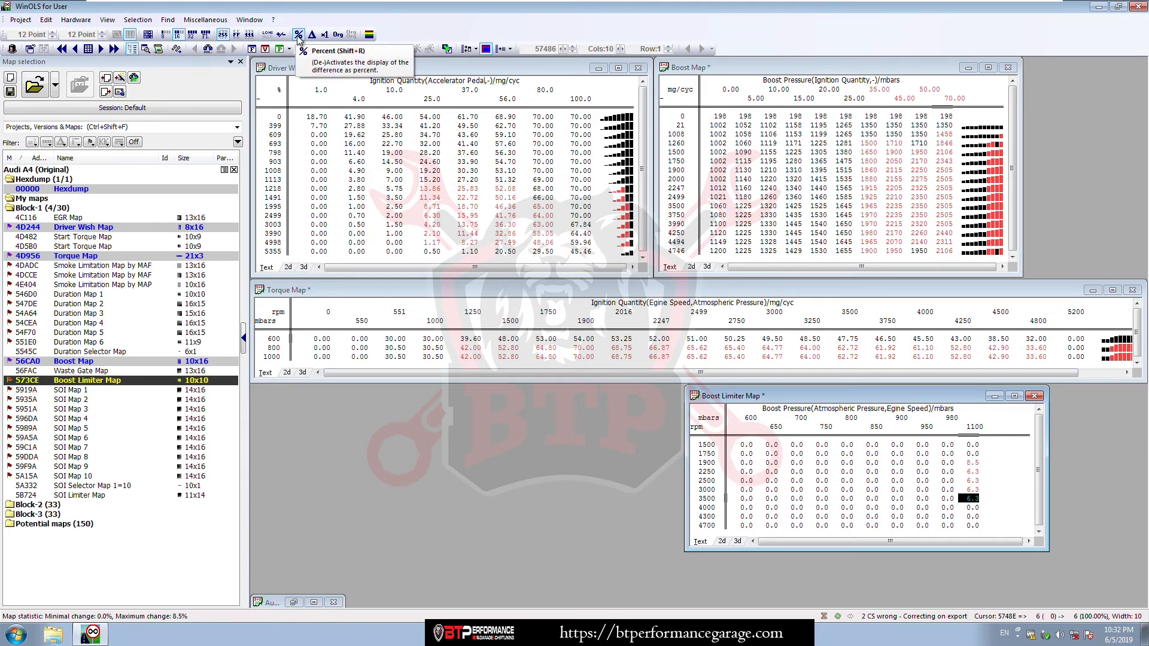
pyautogui.hotkey('shift', 'r')
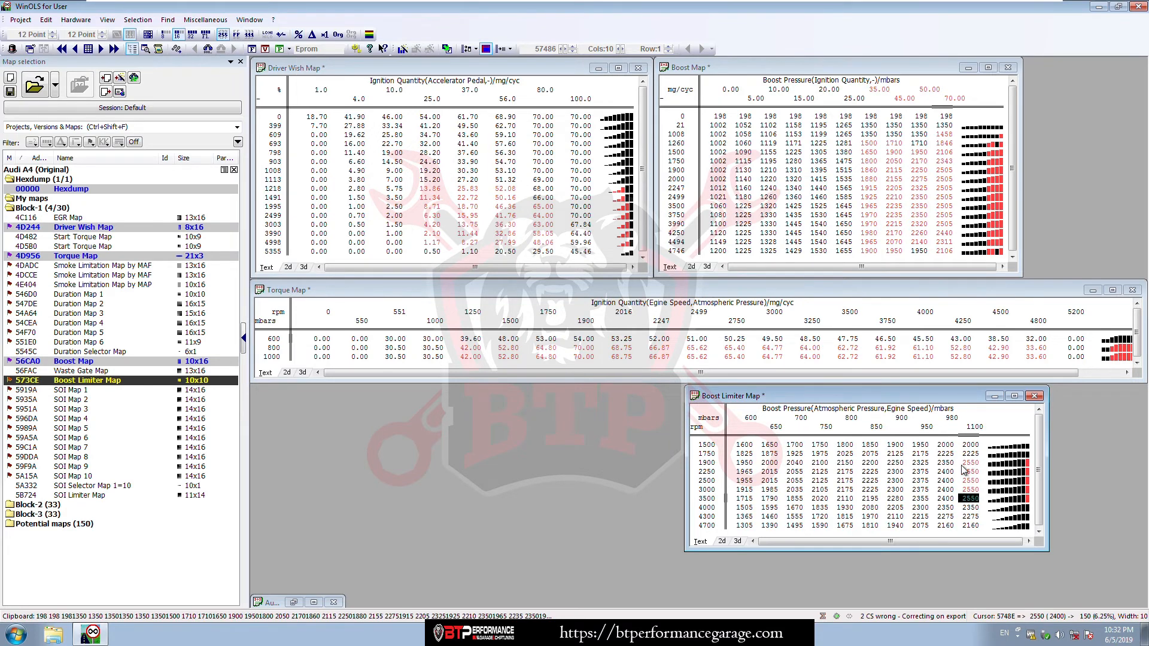
# Raise all cells of the Boost Limiter Map by 8 percent, calculated from the original Eprom values.
pyautogui.moveTo(971, 446); pyautogui.dragTo(755, 517)
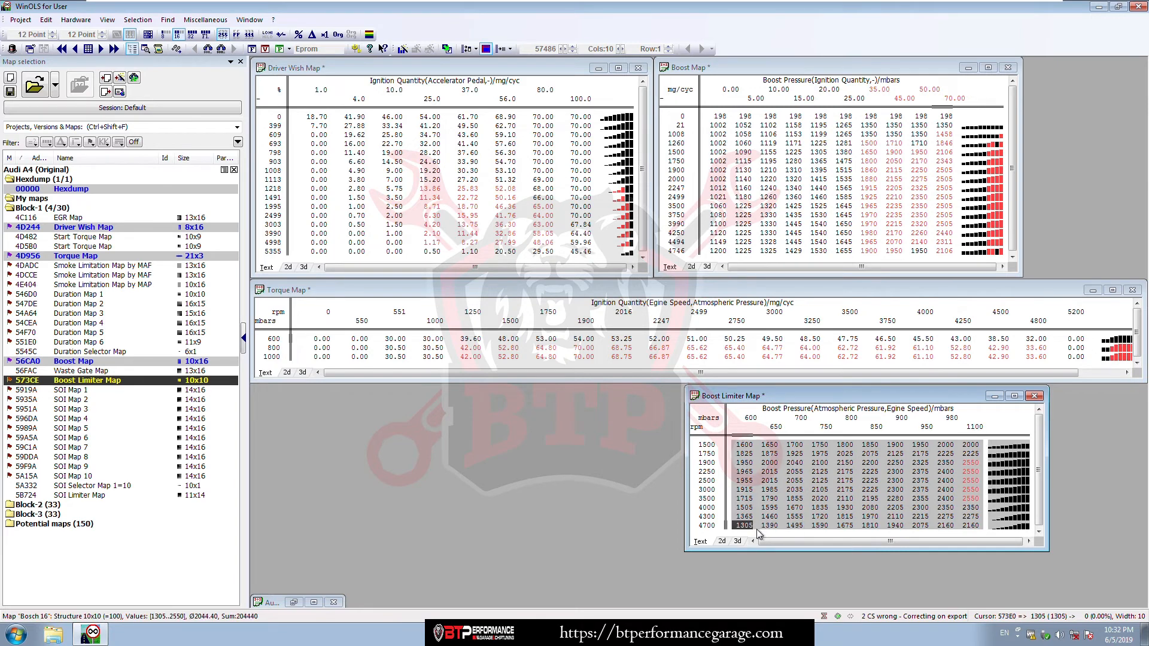
pyautogui.rightClick(756, 517)
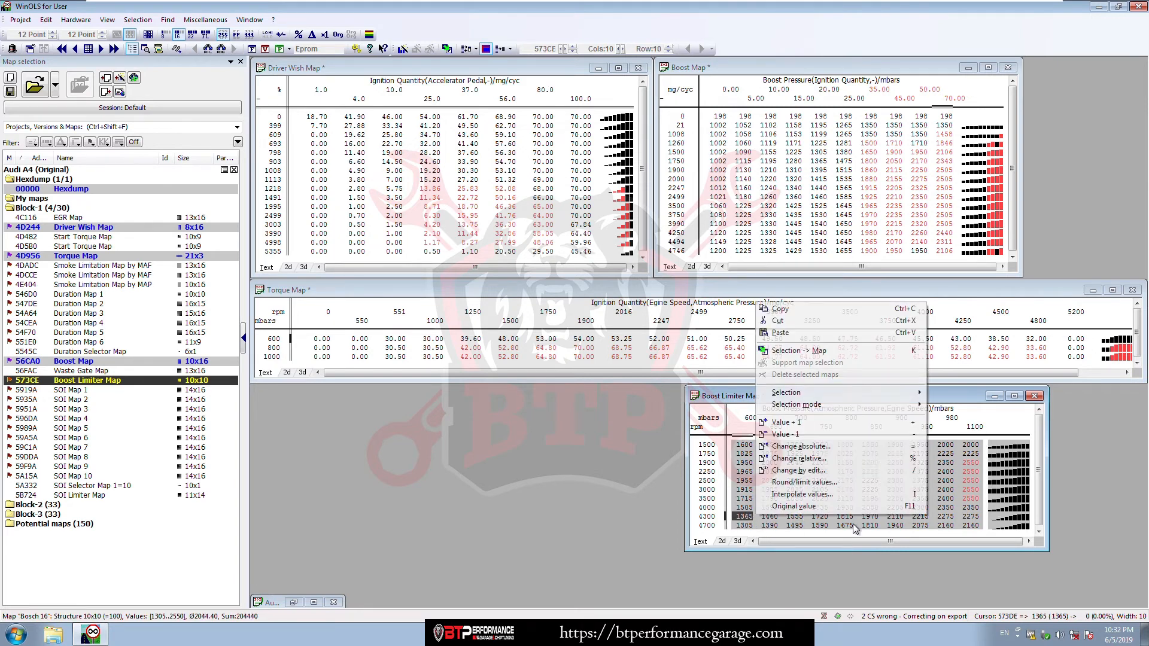
pyautogui.click(868, 459)
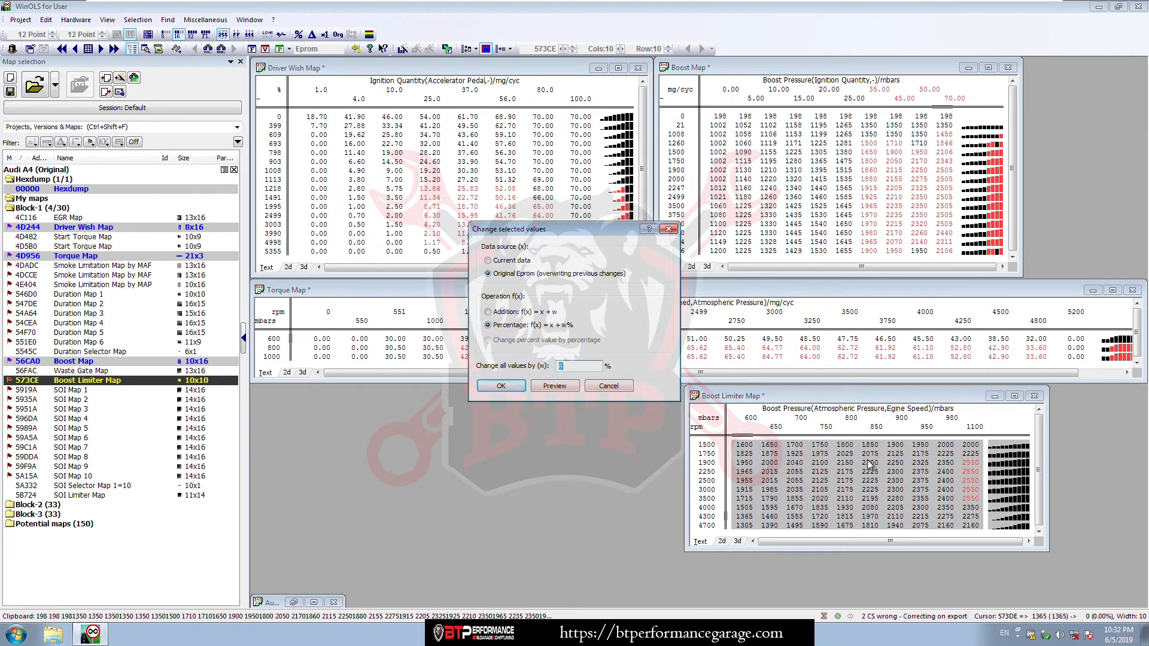
pyautogui.press('Return')
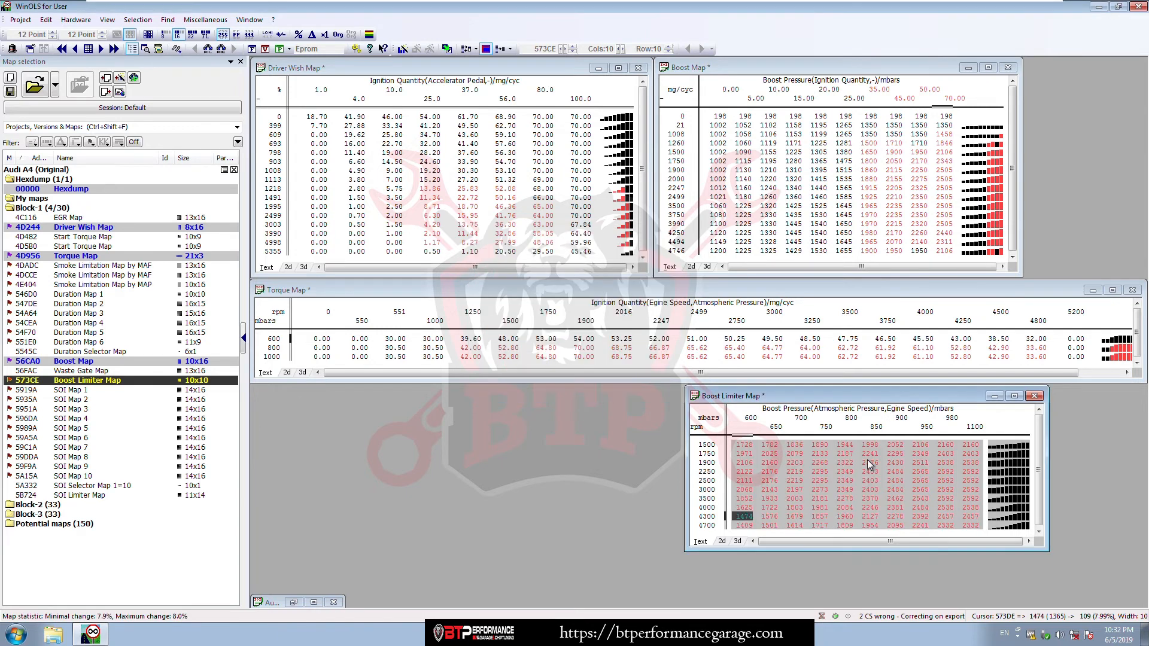
pyautogui.moveTo(974, 497)
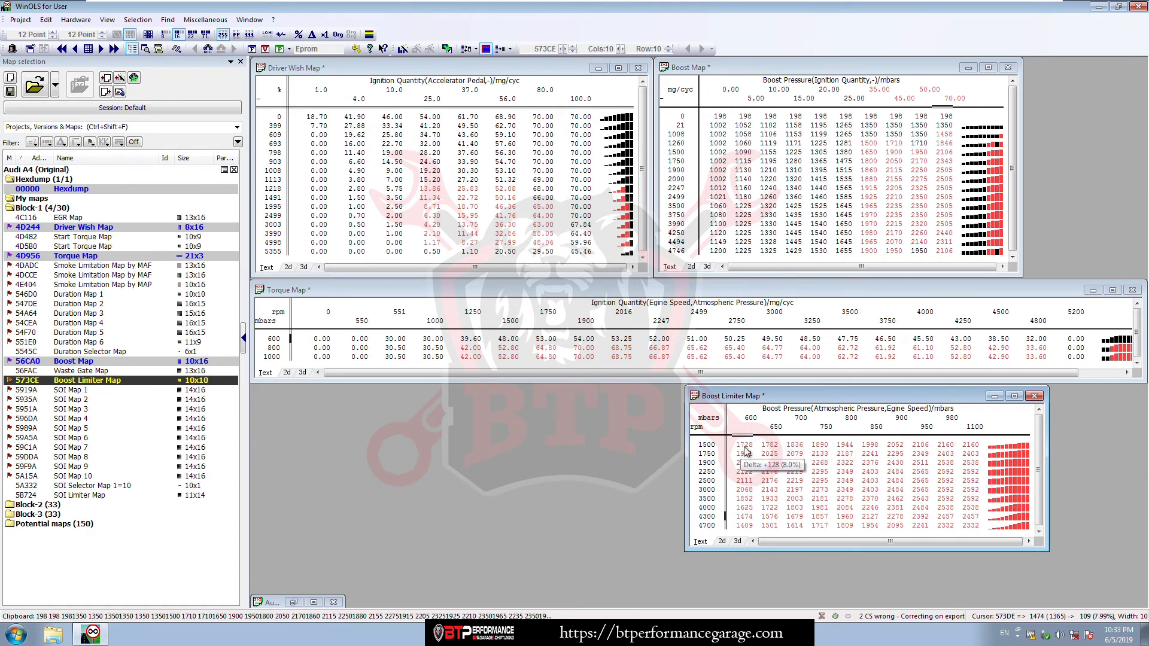
# Restore the original values in the 600 and 650 mbar columns of the Boost Limiter Map for all rpm rows.
pyautogui.moveTo(745, 450); pyautogui.dragTo(767, 530)
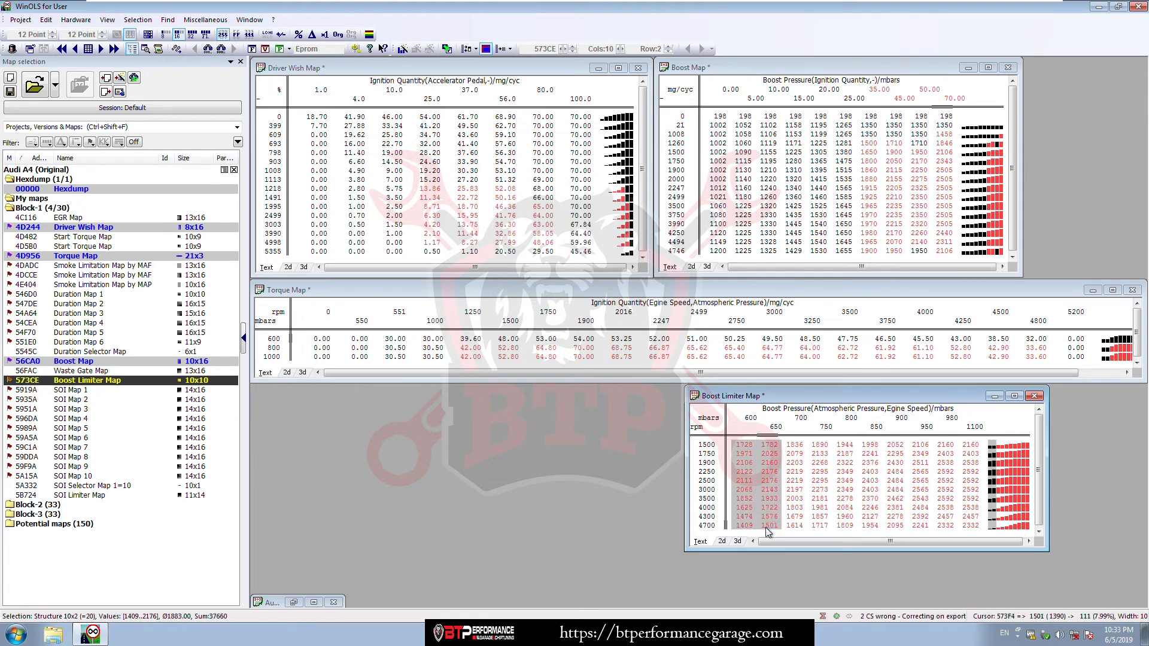
pyautogui.rightClick(770, 527)
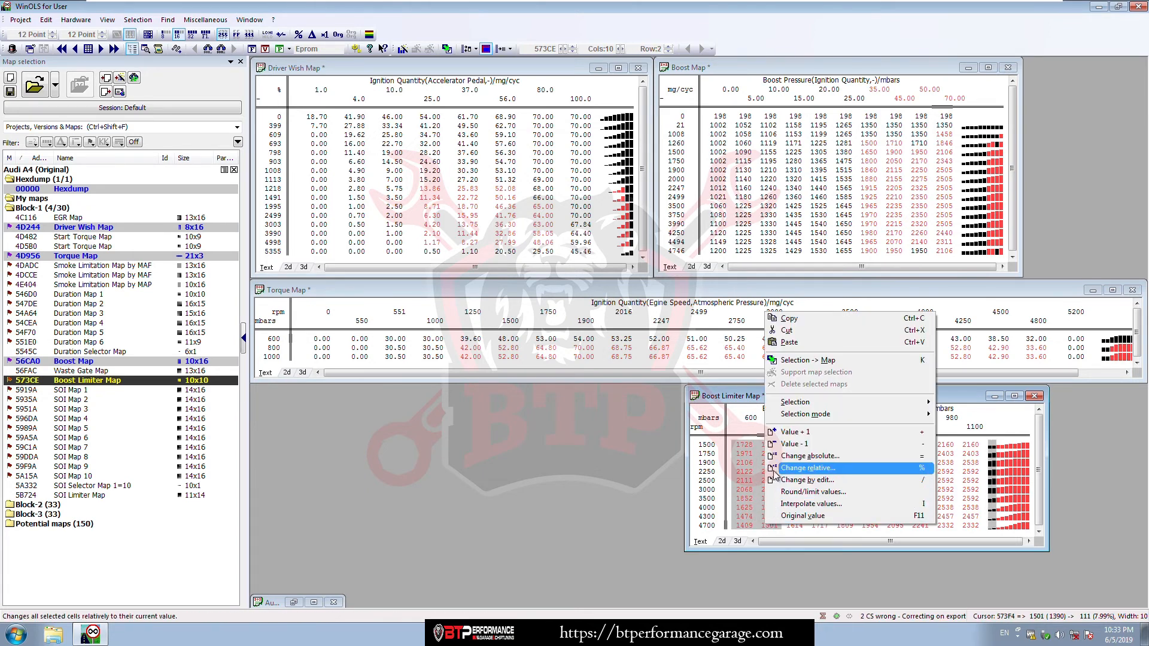
pyautogui.click(787, 515)
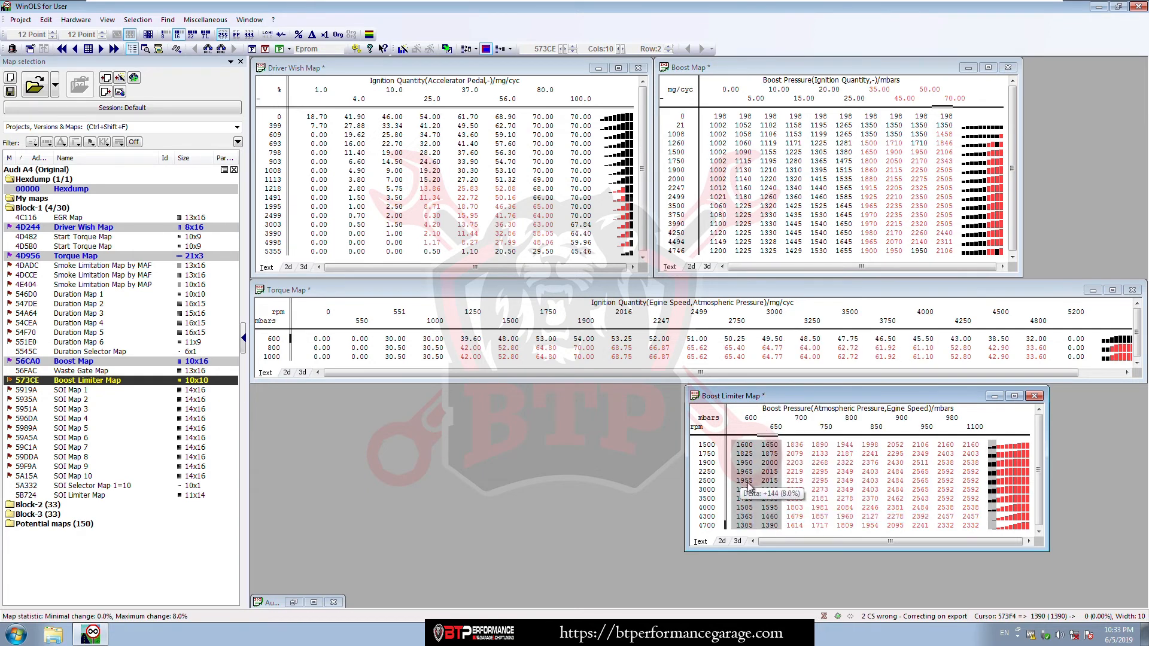
pyautogui.click(769, 525)
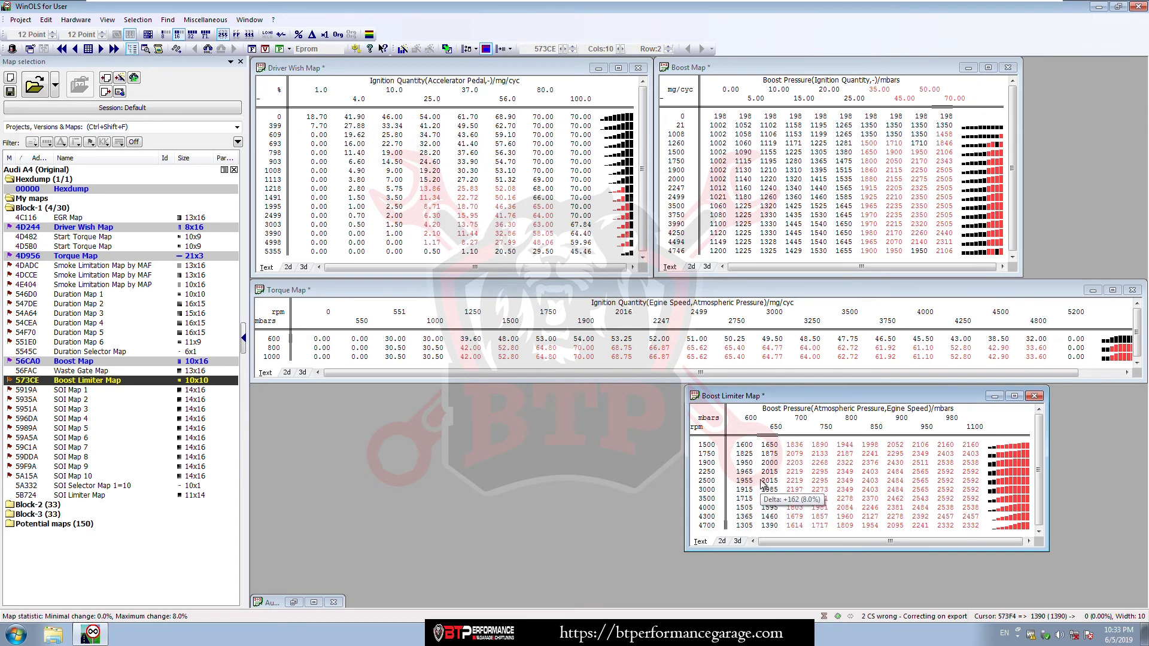
# Select the 980 and 1100 mbar columns of the Boost Limiter Map across all rpm rows.
pyautogui.moveTo(971, 445); pyautogui.dragTo(946, 524)
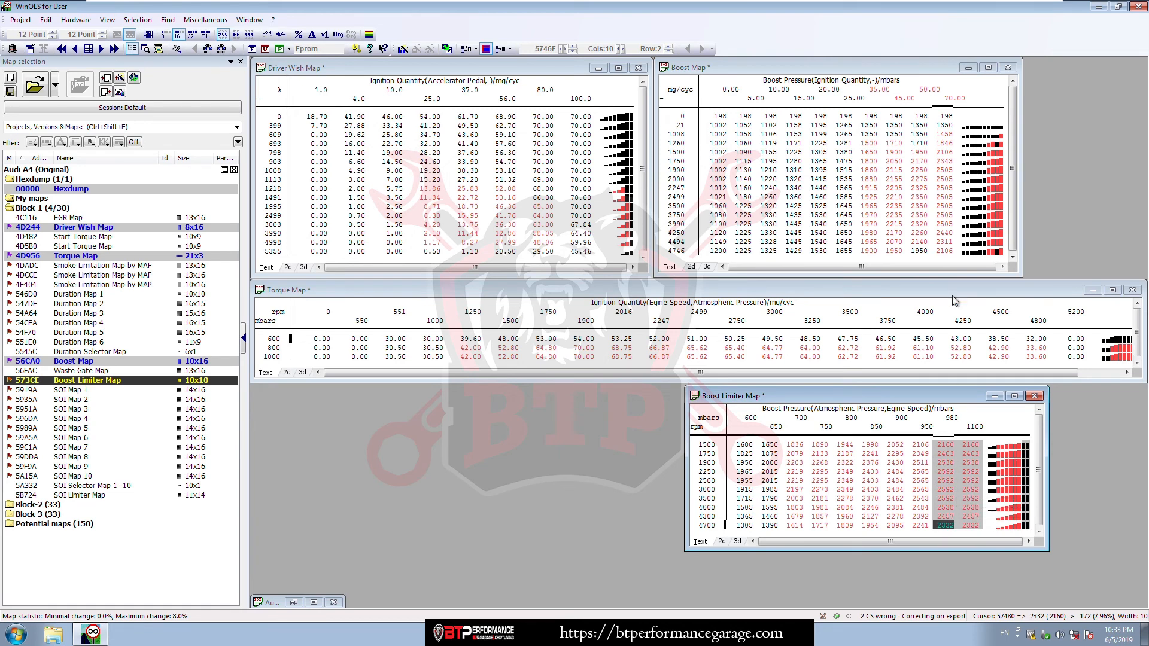